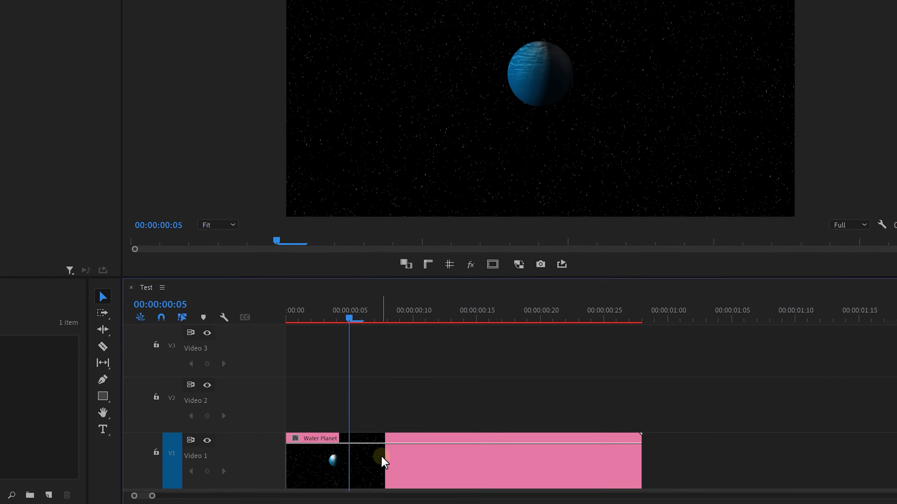
# Step: Duplicate the Water Planet clip onto Video 2 and render and replace the copy as QuickTime with the Match Source - Apple ProRes 422 HQ preset
pyautogui.moveTo(384, 461); pyautogui.dragTo(385, 410)
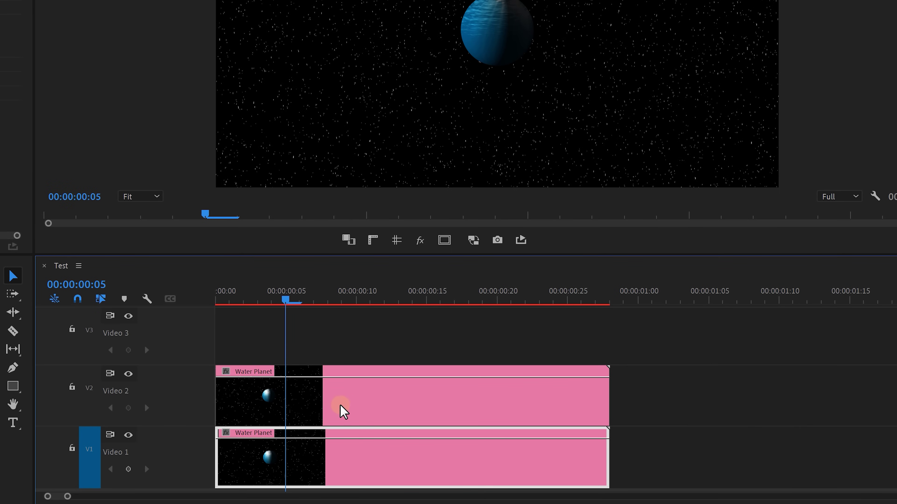
pyautogui.rightClick(349, 413)
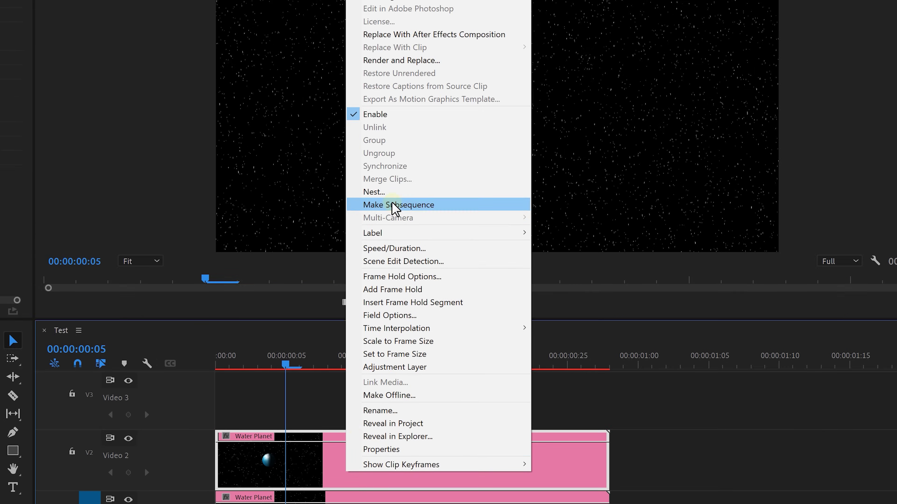
pyautogui.click(414, 160)
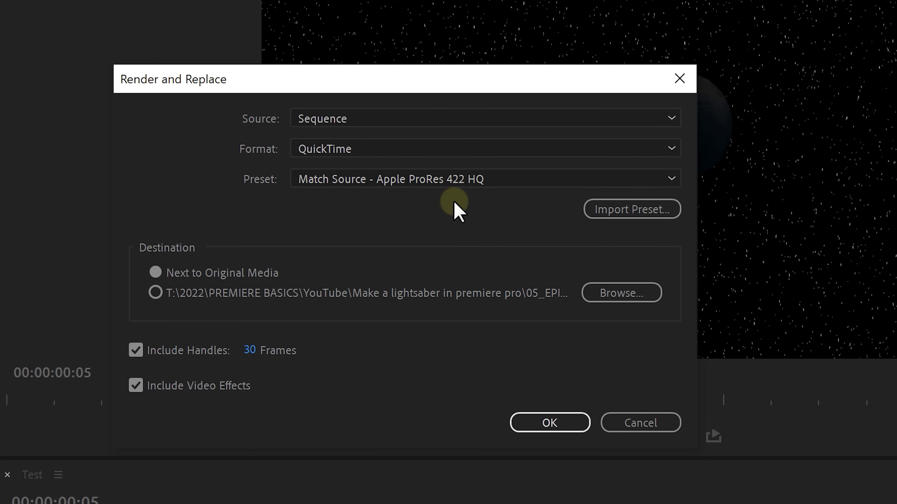
pyautogui.click(544, 420)
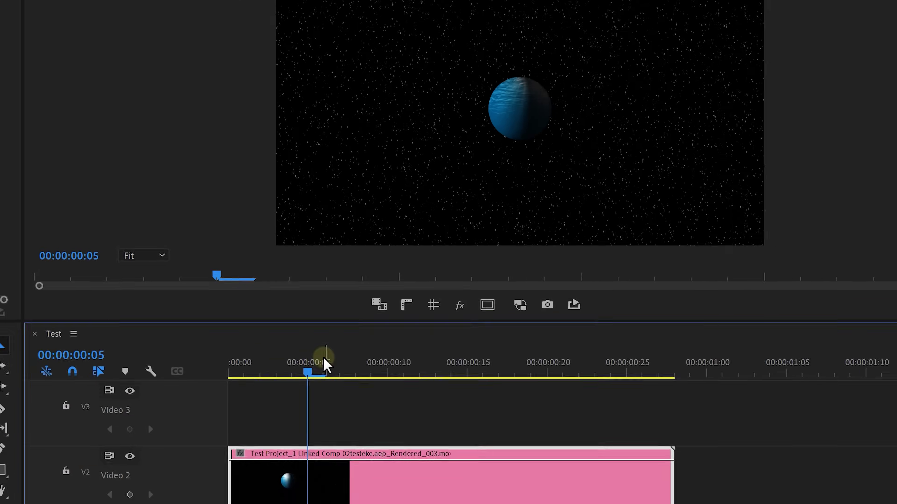
# Step: Play back the rendered Video 2 clip from the start of the Test sequence
pyautogui.moveTo(307, 365); pyautogui.dragTo(231, 370)
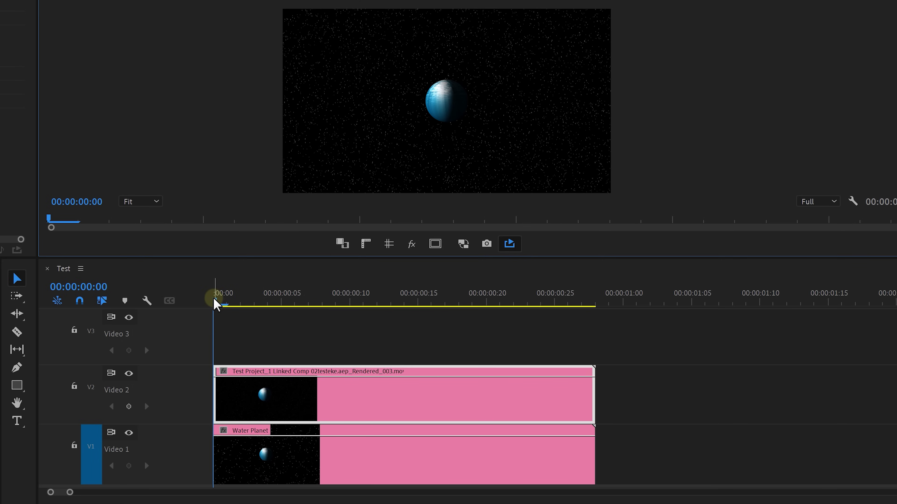
pyautogui.press('space')
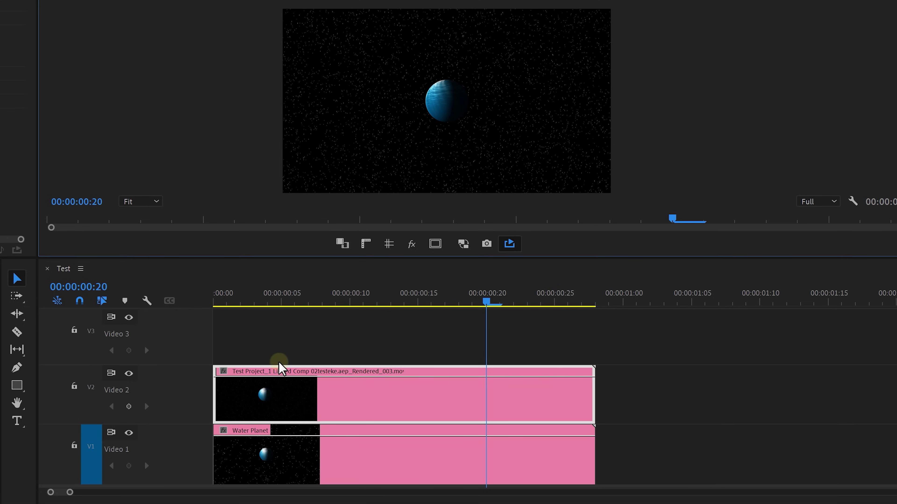
pyautogui.click(366, 460)
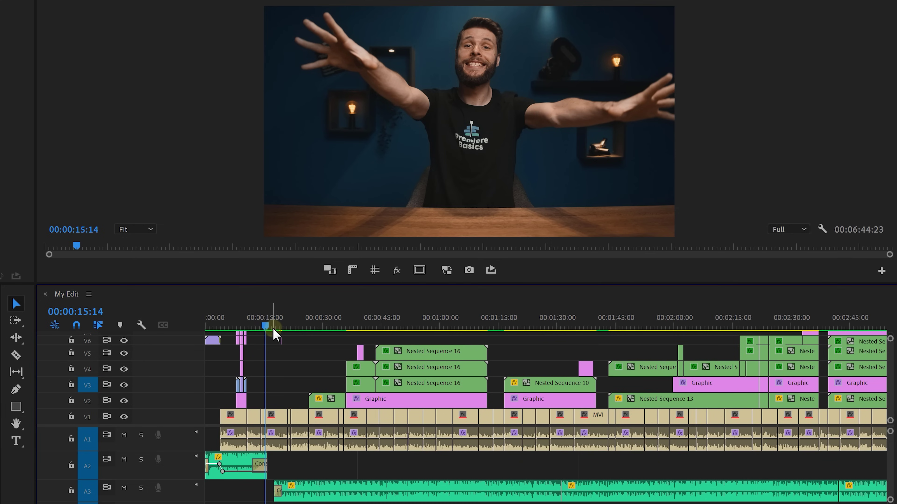
# Step: Add a marker at 00:00:15:15 in the My Edit sequence, extend it back to the sequence start, and name it
pyautogui.press('m')
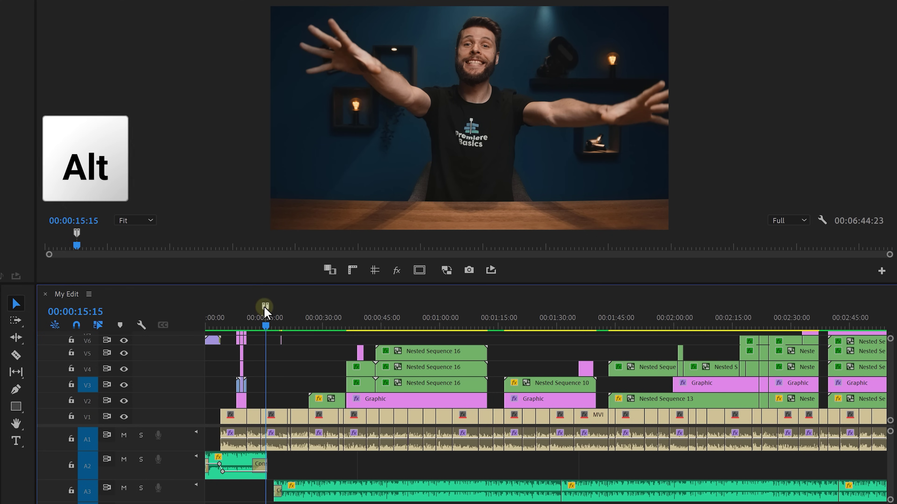
pyautogui.moveTo(265, 307); pyautogui.dragTo(205, 309)
pyautogui.doubleClick(233, 307)
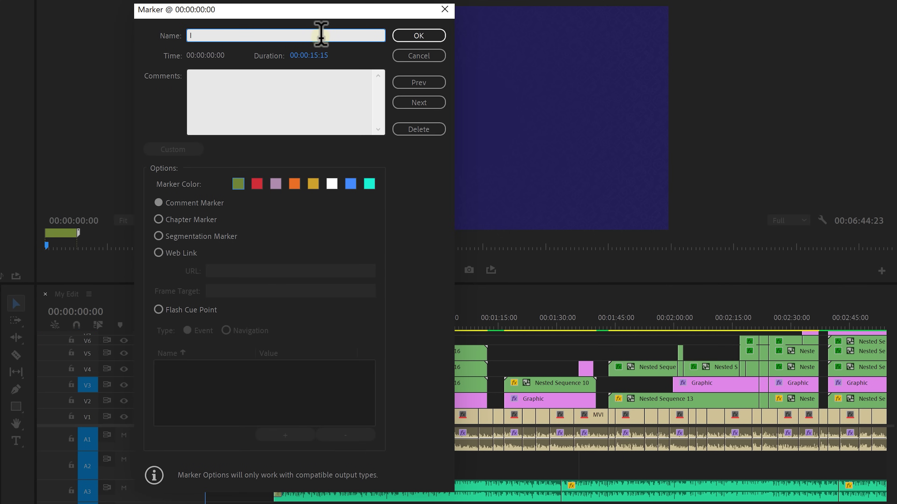
pyautogui.click(406, 41)
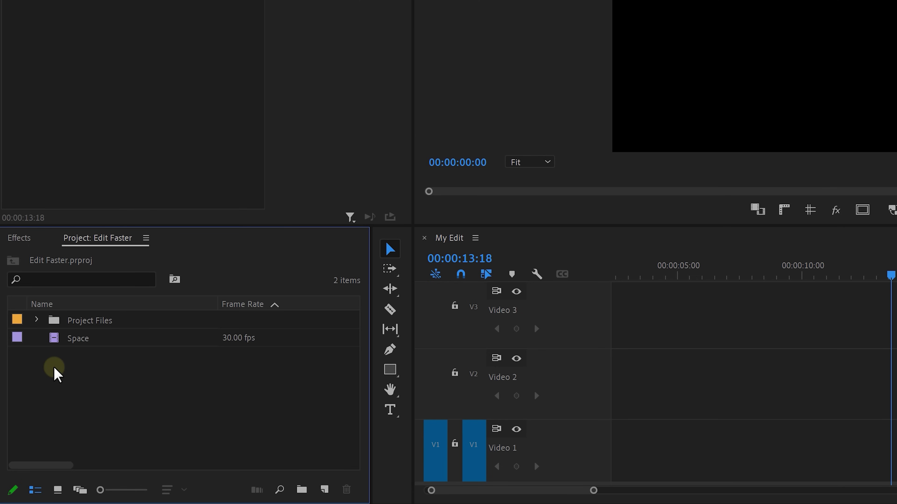
# Step: Place the Space clip from the project on Video 2 of the My Edit sequence
pyautogui.moveTo(62, 339); pyautogui.dragTo(717, 364)
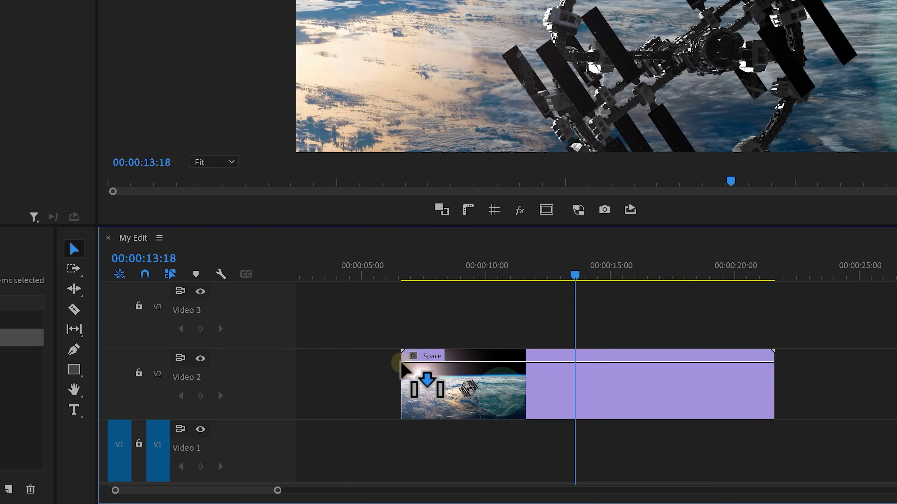
pyautogui.moveTo(402, 369); pyautogui.dragTo(416, 380)
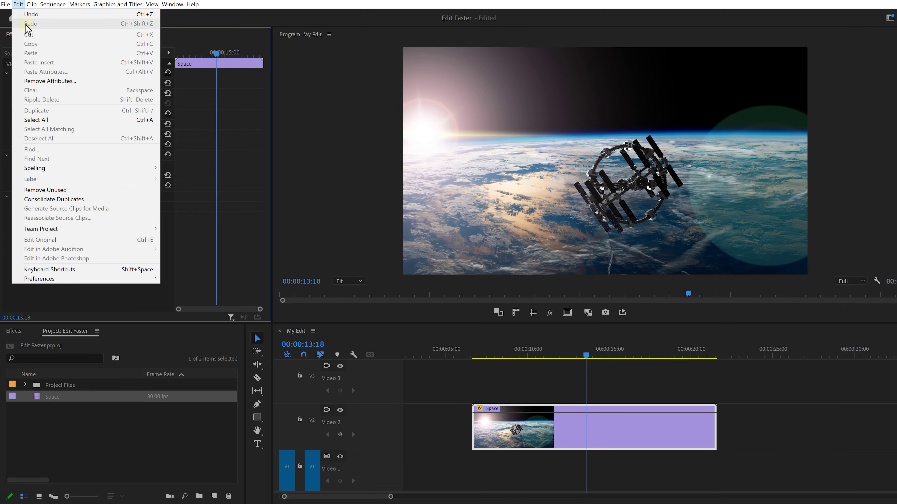
# Step: Open the Media preferences
pyautogui.moveTo(57, 279)
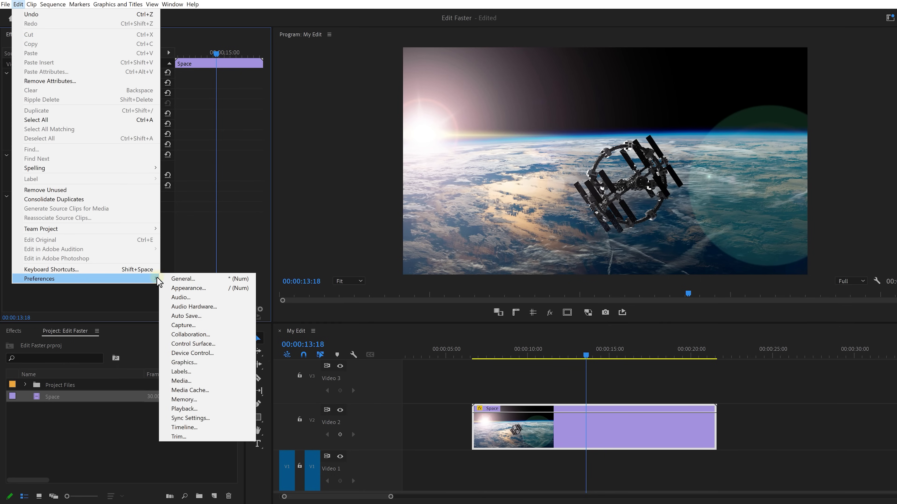
pyautogui.click(194, 380)
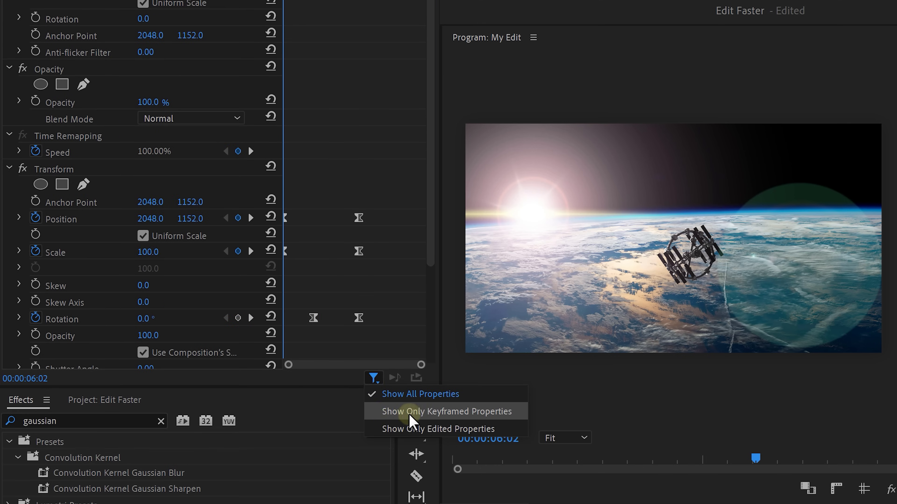
# Step: Filter the Space clip's effect controls to keyframed properties only, and switch the filter to edited properties only
pyautogui.click(410, 417)
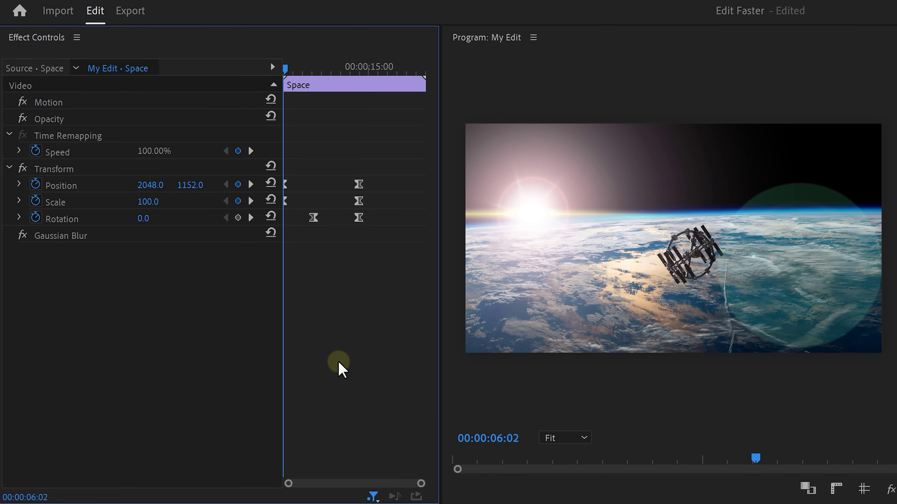
pyautogui.click(372, 497)
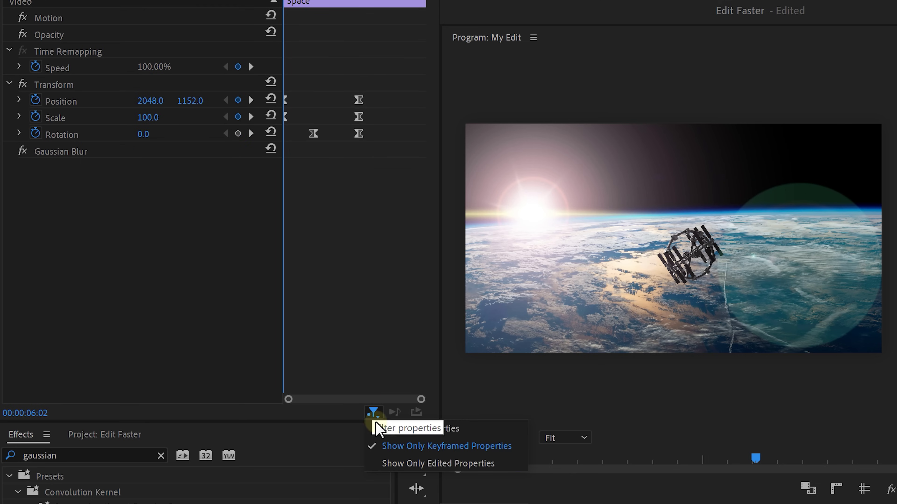
pyautogui.click(413, 463)
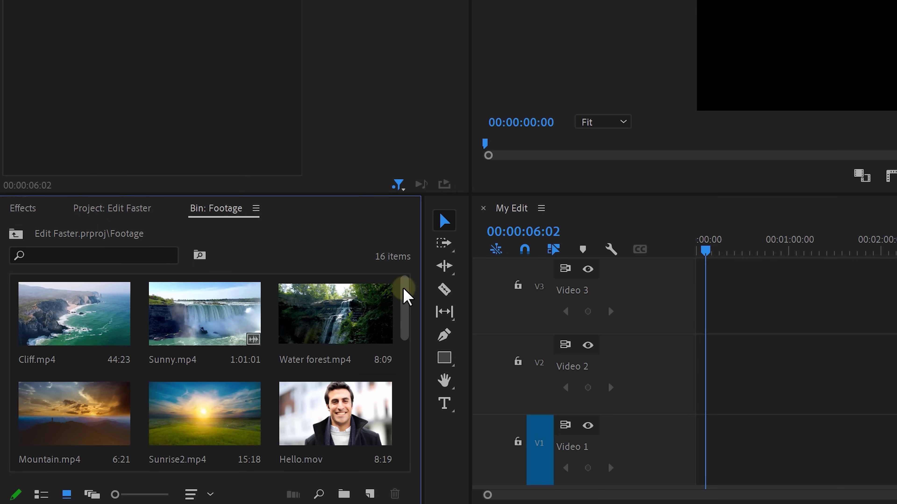
# Step: Create a new sequence named Pancake in the Footage bin
pyautogui.moveTo(406, 297); pyautogui.dragTo(410, 428)
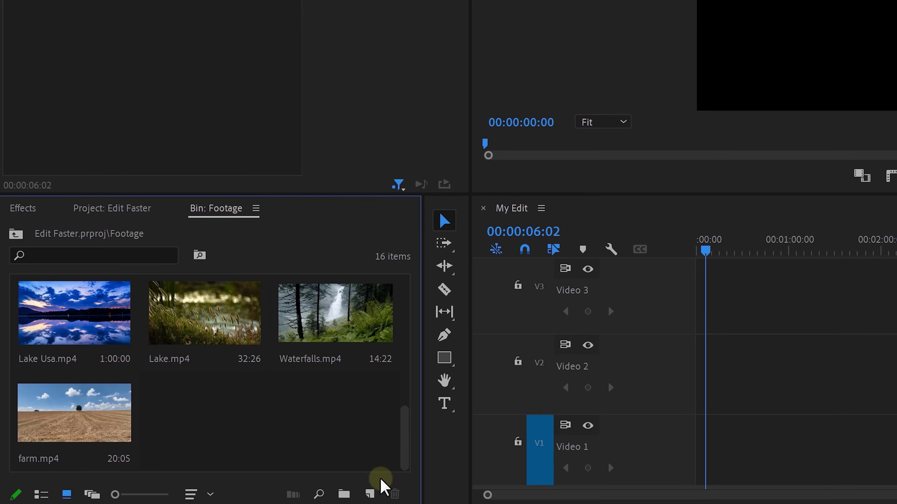
pyautogui.click(370, 492)
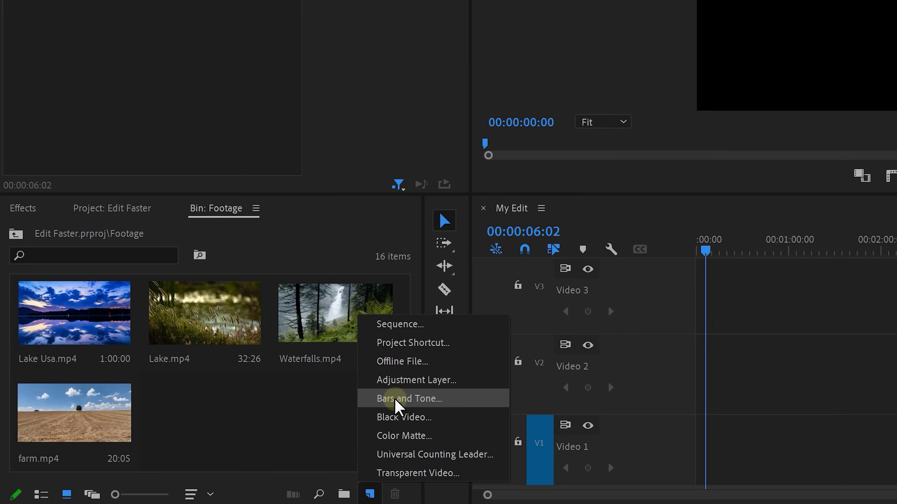
pyautogui.click(395, 325)
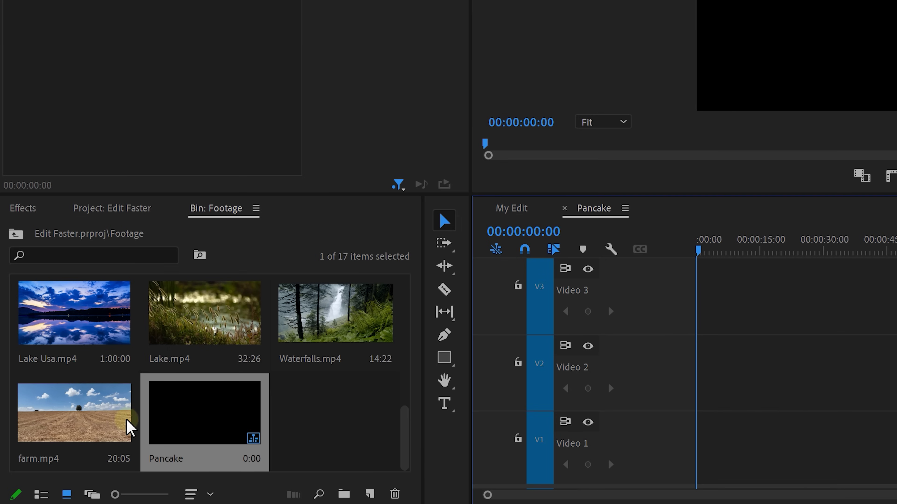
# Step: Place all the Footage bin clips on Video 2 of the Pancake sequence and fit them in the timeline view
pyautogui.click(127, 427)
pyautogui.scroll(5, 122, 424)
pyautogui.hotkey('ctrl', 'a')
pyautogui.moveTo(70, 314); pyautogui.dragTo(720, 376)
pyautogui.scroll(-3, 759, 443)
pyautogui.press('\\')
pyautogui.press('\\')
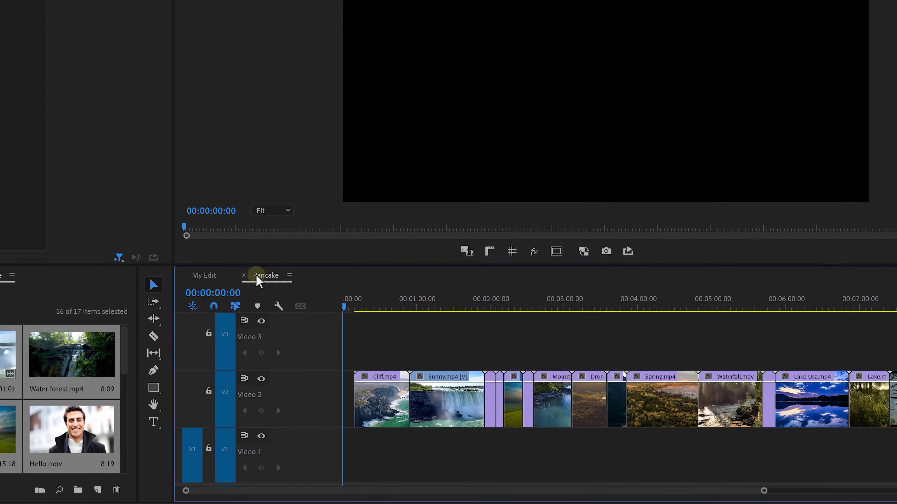
# Step: Stack the Pancake timeline above My Edit and bring the clip near 00:02:00 from Pancake into the start of My Edit
pyautogui.moveTo(260, 281); pyautogui.dragTo(271, 263)
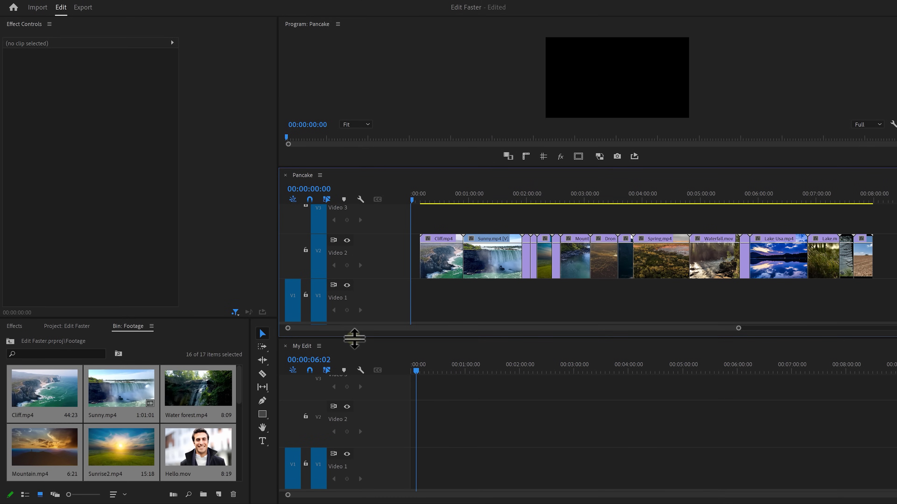
pyautogui.moveTo(420, 200); pyautogui.dragTo(524, 201)
pyautogui.moveTo(526, 258); pyautogui.dragTo(419, 429)
pyautogui.moveTo(524, 201); pyautogui.dragTo(624, 201)
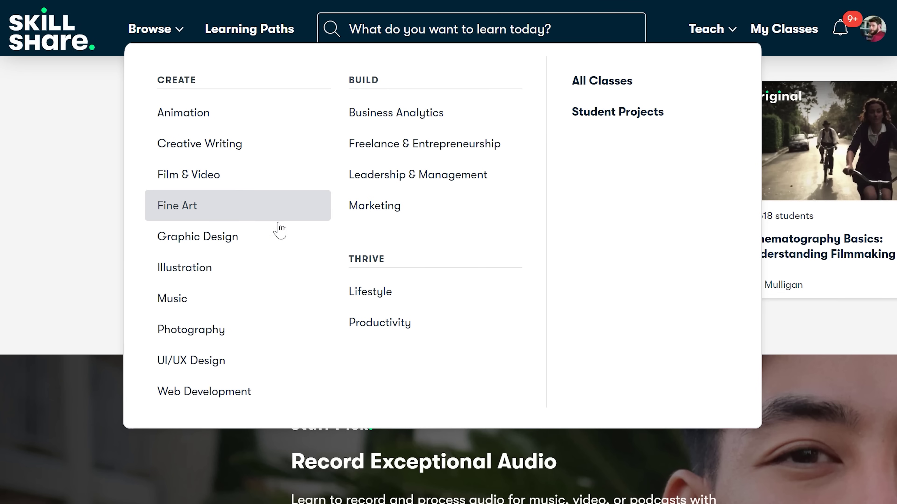
# Step: Switch to the Skillshare website and browse the Photography classes
pyautogui.click(276, 338)
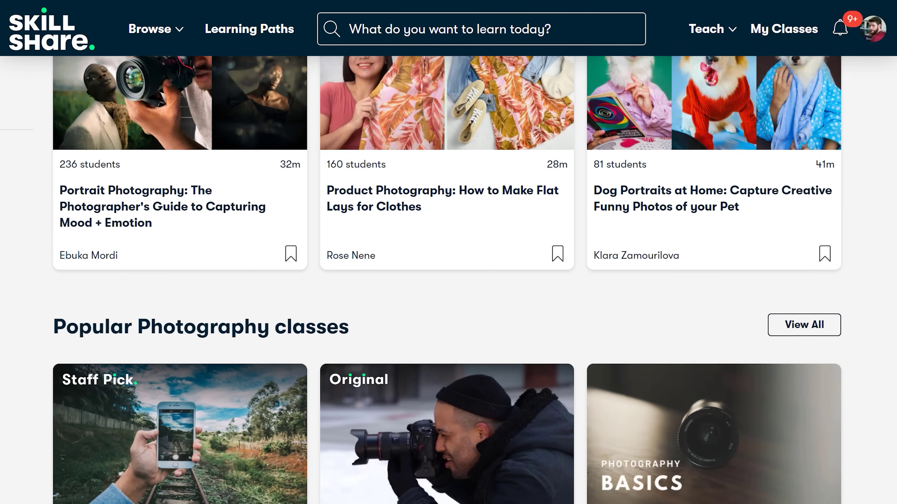
pyautogui.scroll(-5, 448, 283)
pyautogui.scroll(-5, 449, 283)
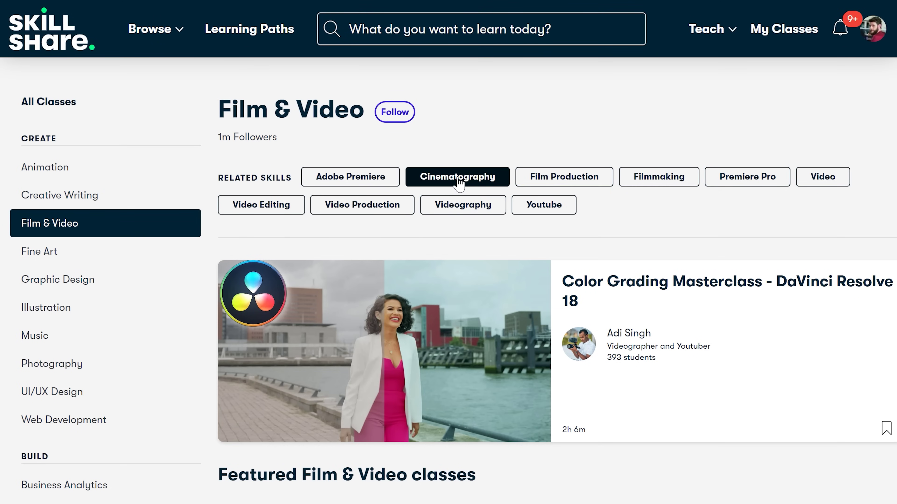
# Step: Narrow the Film & Video classes to Adobe Premiere and open the Advanced Video Editing with Adobe Premiere Pro class
pyautogui.click(367, 176)
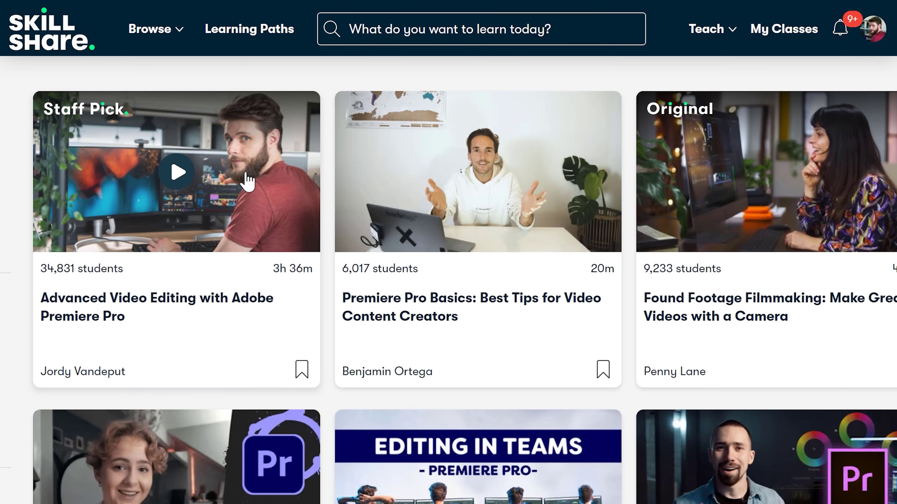
pyautogui.click(248, 182)
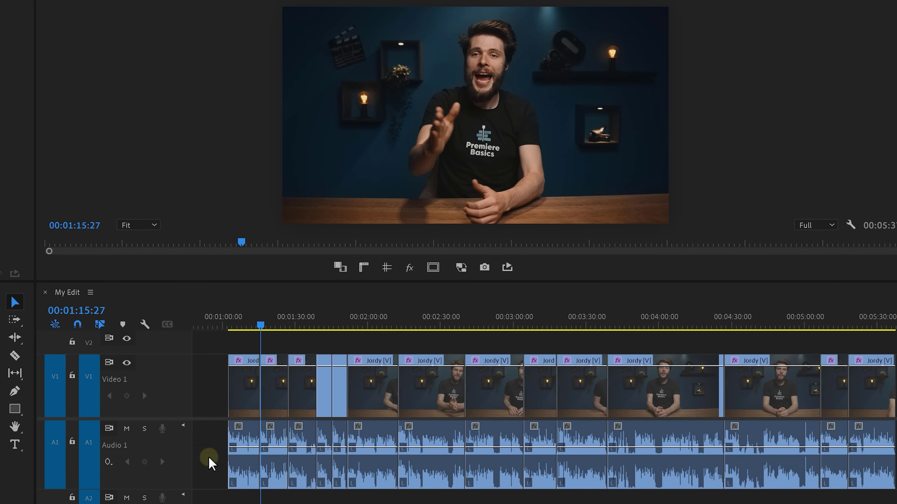
# Step: Switch to the My Edit sequence in Premiere Pro and apply the default audio transition at the Audio 1 cut just before the playhead
pyautogui.click(416, 481)
pyautogui.scroll(5, 256, 427)
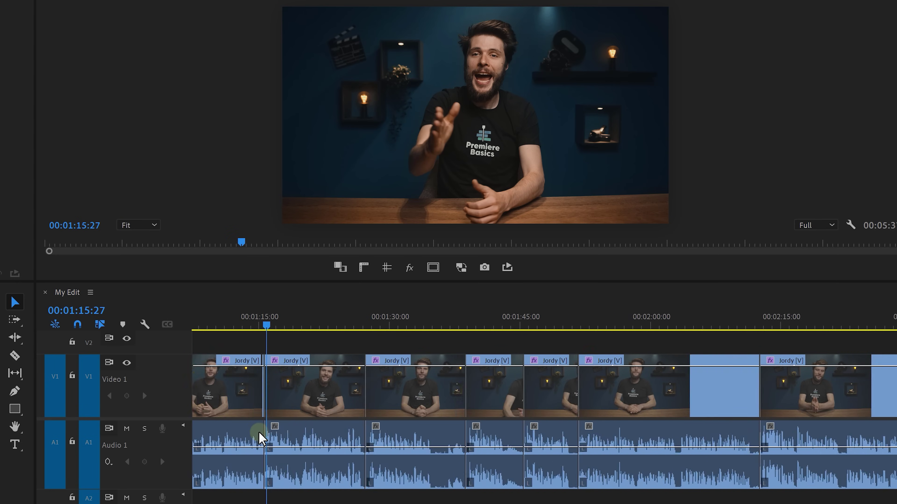
pyautogui.scroll(2, 265, 438)
pyautogui.hotkey('ctrl', 'shift', 'd')
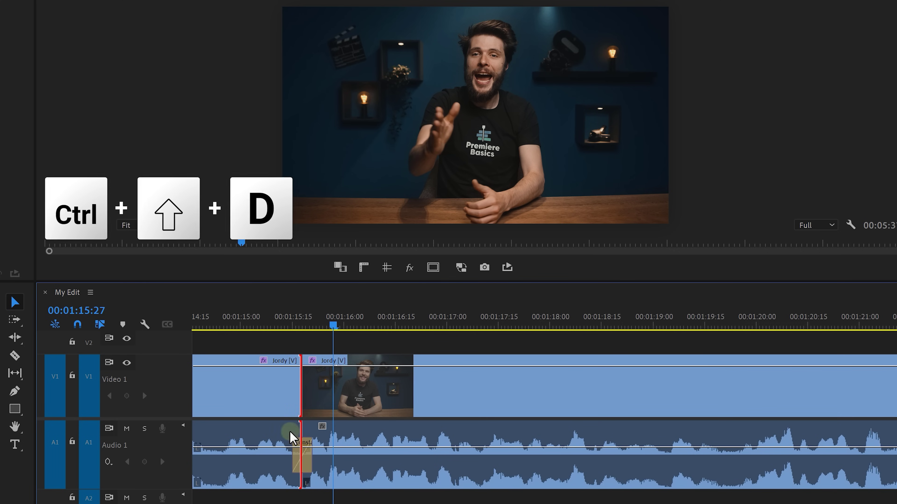
pyautogui.click(279, 445)
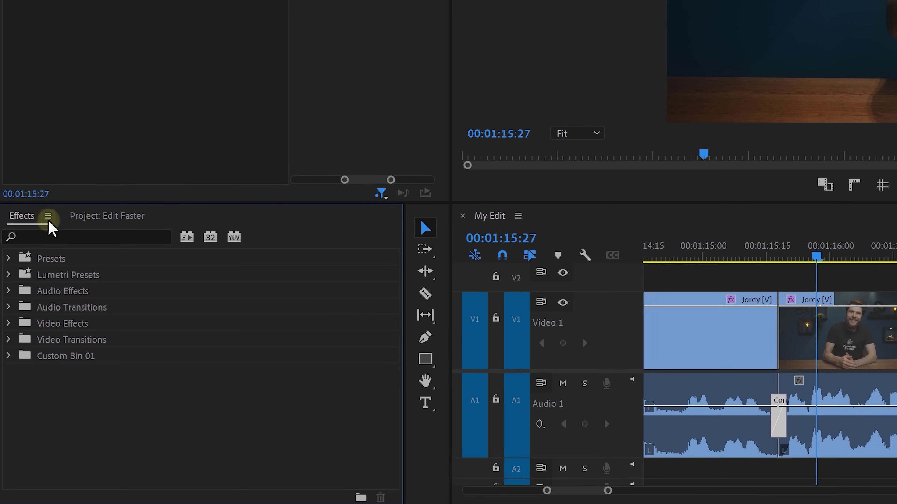
# Step: Open the default transition duration settings from the effects list's options
pyautogui.click(48, 219)
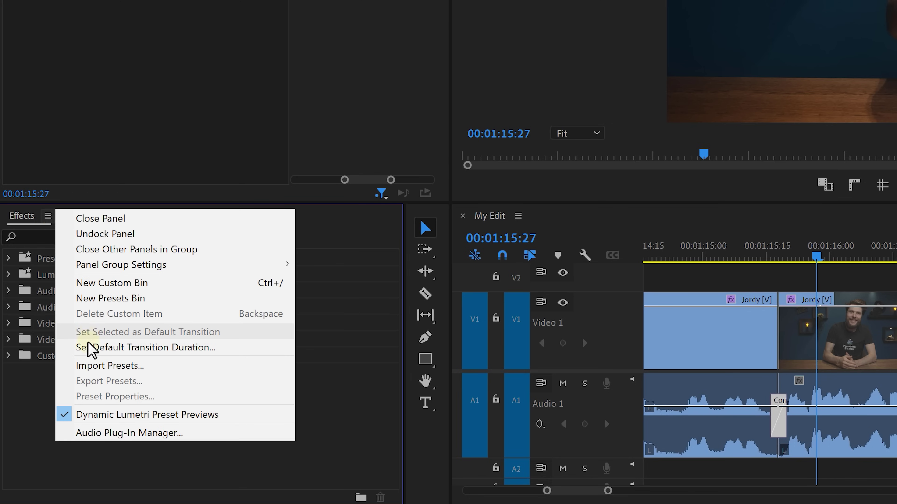
pyautogui.click(91, 348)
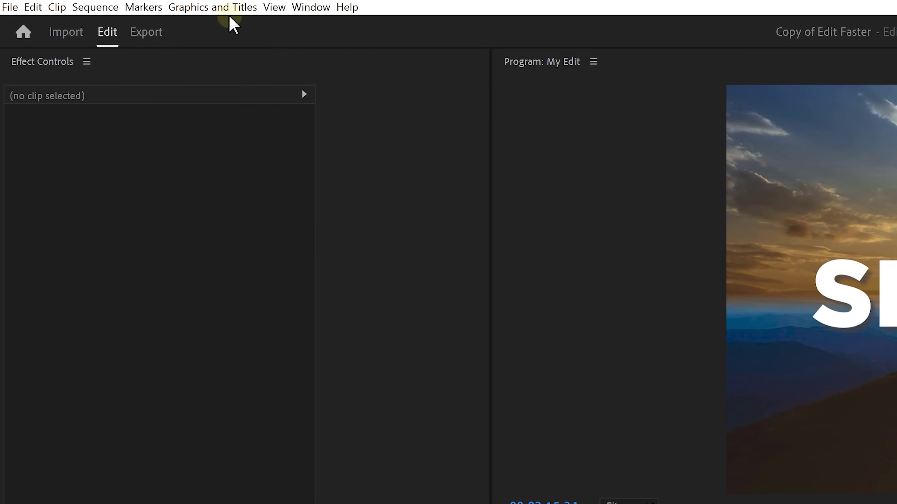
# Step: Replace the Gotham Black Regular font throughout the project, searching for "br" to pick the replacement font
pyautogui.click(227, 10)
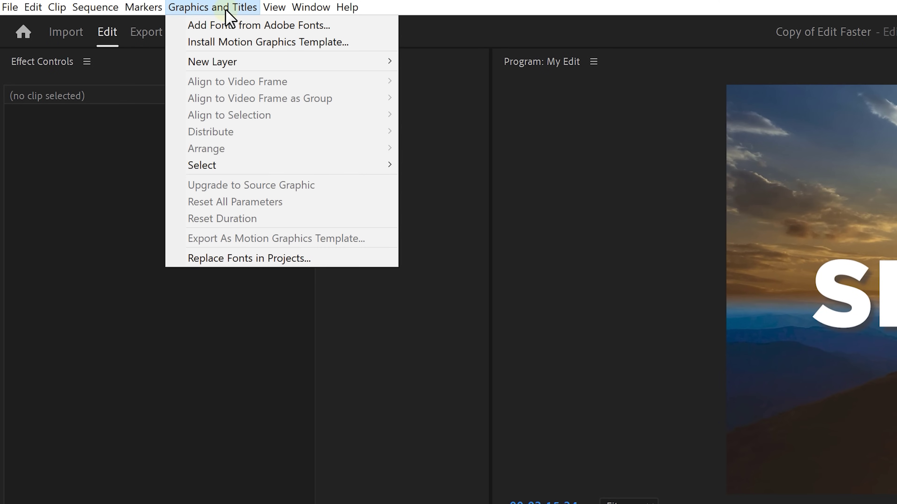
pyautogui.click(213, 250)
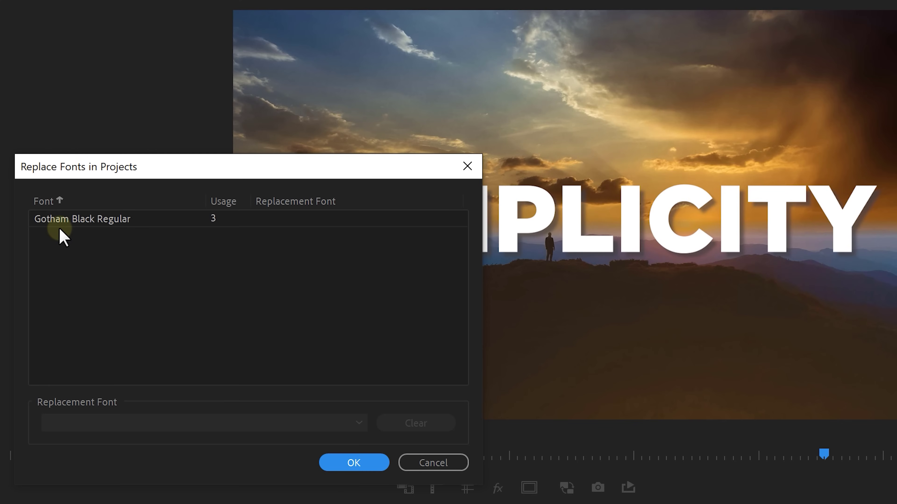
pyautogui.click(59, 226)
pyautogui.click(131, 421)
pyautogui.write('br')
pyautogui.click(146, 327)
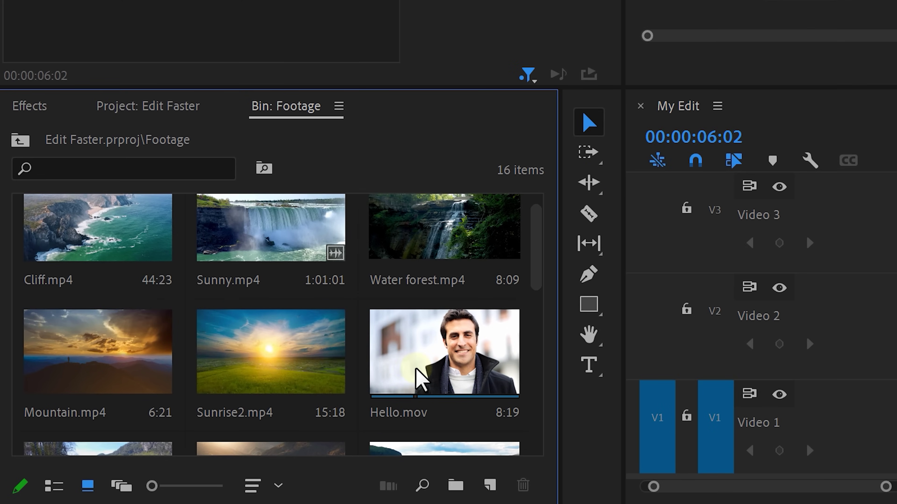
# Step: Open the options for the Hello.mov clip in the Footage bin
pyautogui.rightClick(454, 371)
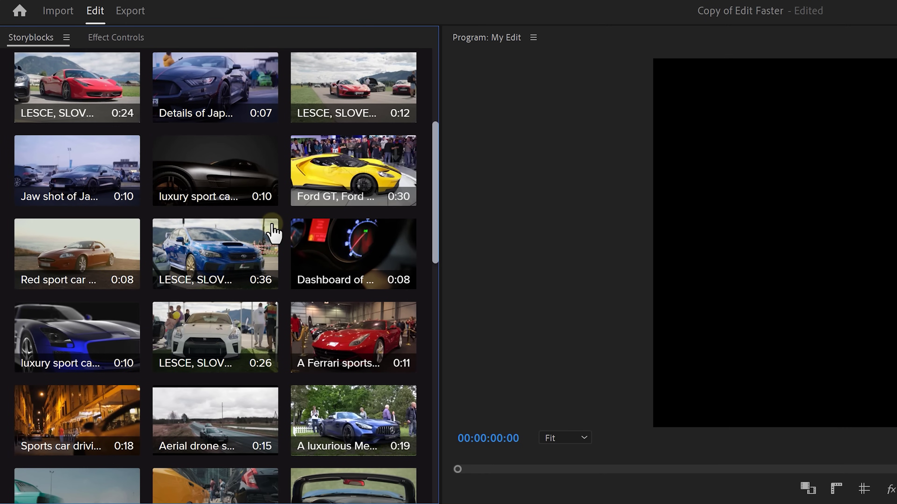
# Step: Download the blue car clip from Storyblocks as 4KMP4 (h264) and open the Storyblocks download settings
pyautogui.click(256, 240)
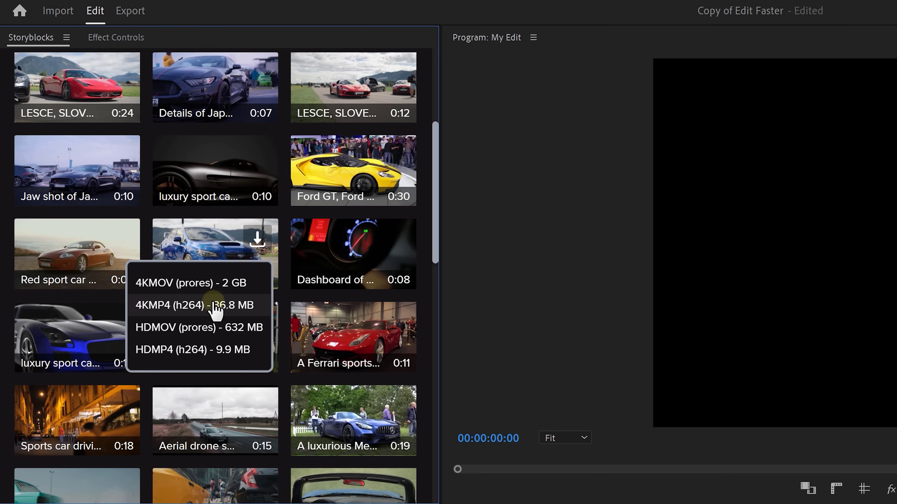
pyautogui.click(228, 306)
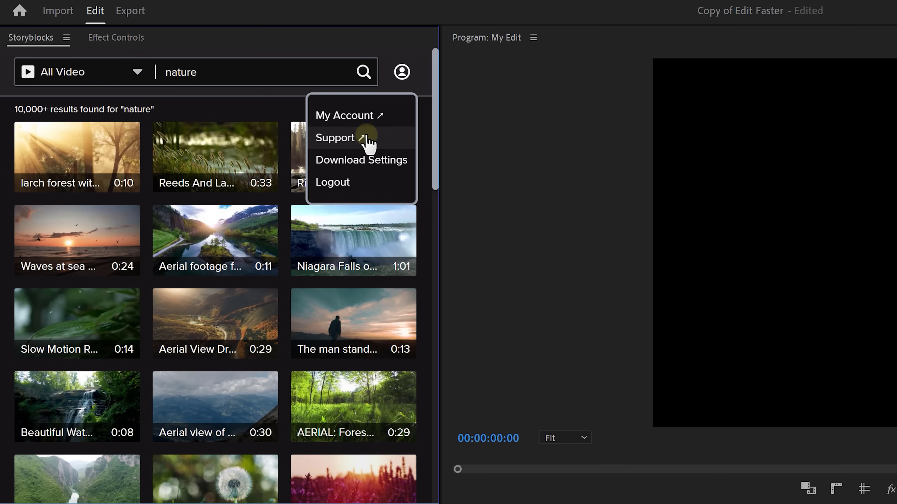
pyautogui.click(354, 163)
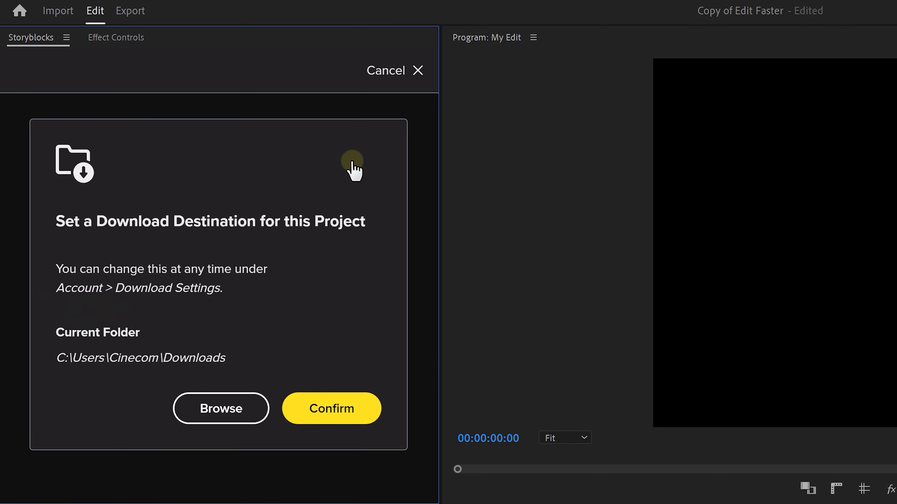